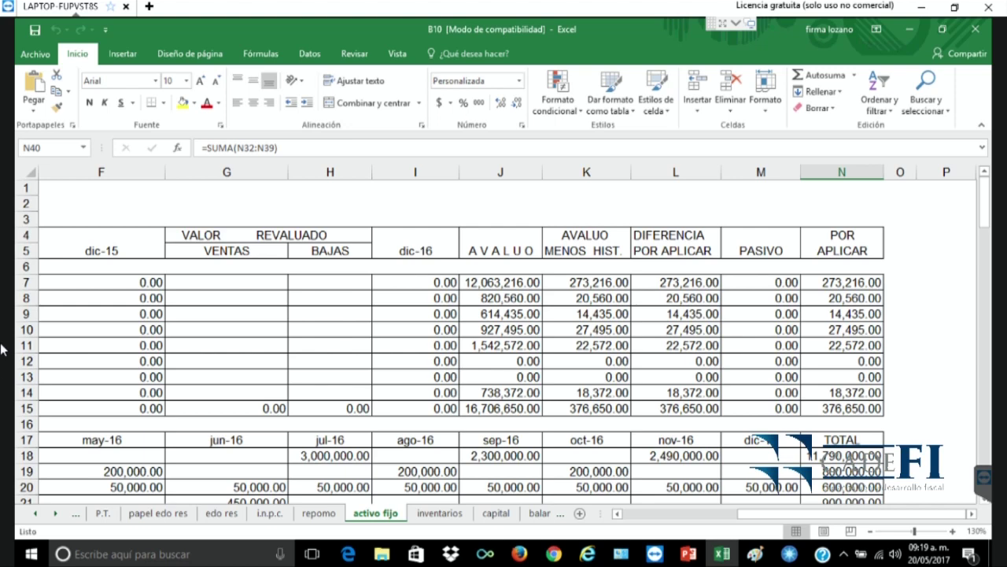
# Autofit the width of column N on the activo fijo sheet to its contents
pyautogui.click(953, 531)
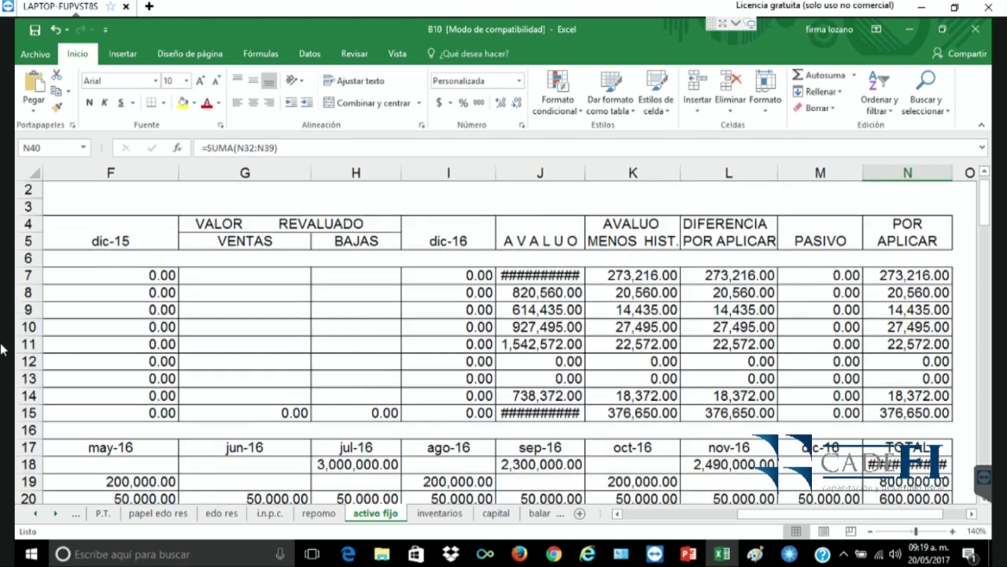
pyautogui.hotkey('alt', 'h')
pyautogui.press('o')
pyautogui.press('i')
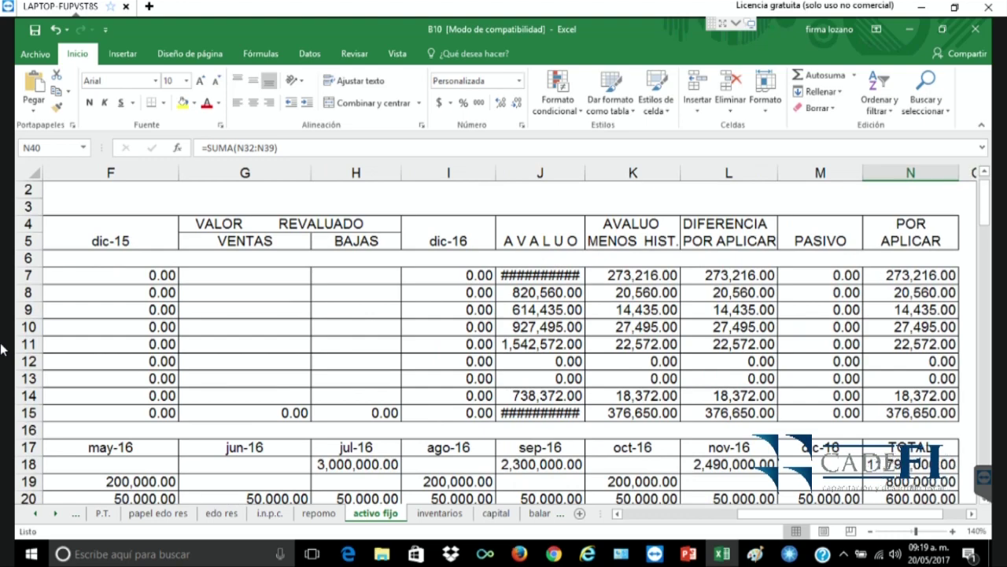
# Autofit the width of column B, which holds the ene-16 figures, to its contents
pyautogui.press('Left')
pyautogui.press('Left')
pyautogui.press('Left')
pyautogui.press('Left')
pyautogui.press('Left')
pyautogui.press('Left')
pyautogui.press('Left')
pyautogui.press('Left')
pyautogui.press('Left')
pyautogui.press('Left')
pyautogui.press('Left')
pyautogui.press('Left')
pyautogui.press('Left')
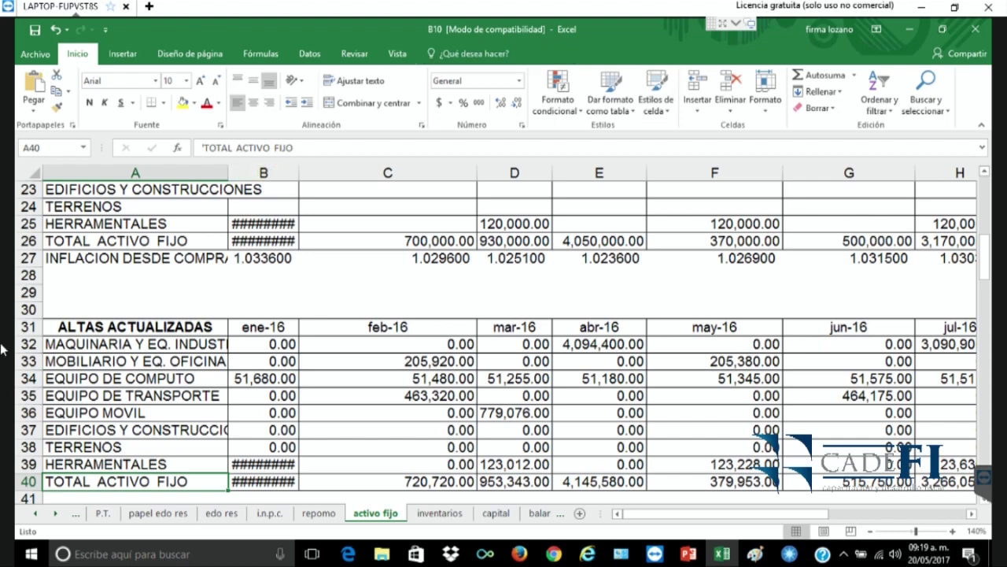
pyautogui.hotkey('alt', 'h')
pyautogui.press('o')
pyautogui.press('i')
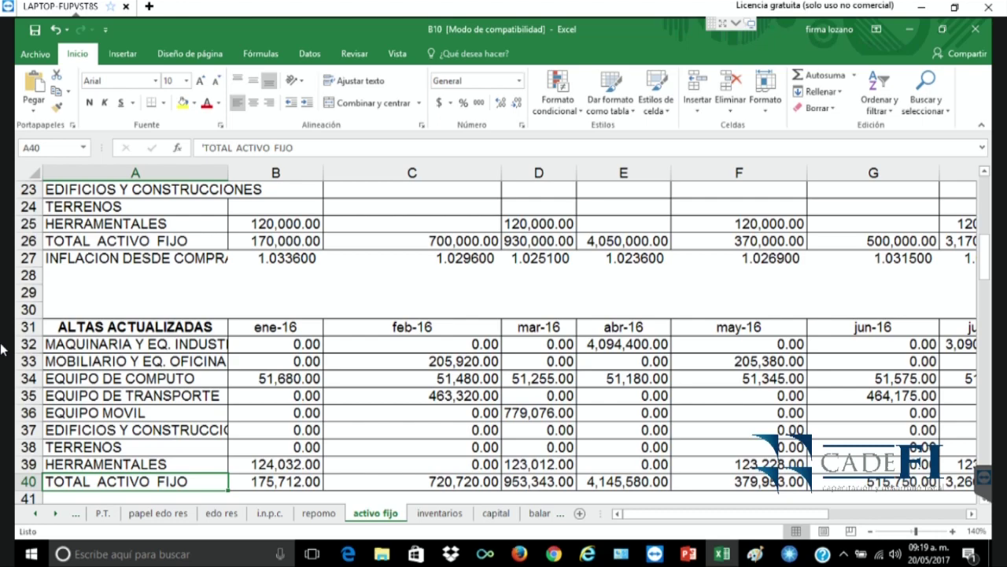
# Review the ALTAS AL ACTIVO FIJO and ALTAS ACTUALIZADAS tables month by month through to the TOTAL column
pyautogui.scroll(7, 3, 349)
pyautogui.scroll(-4, 2, 349)
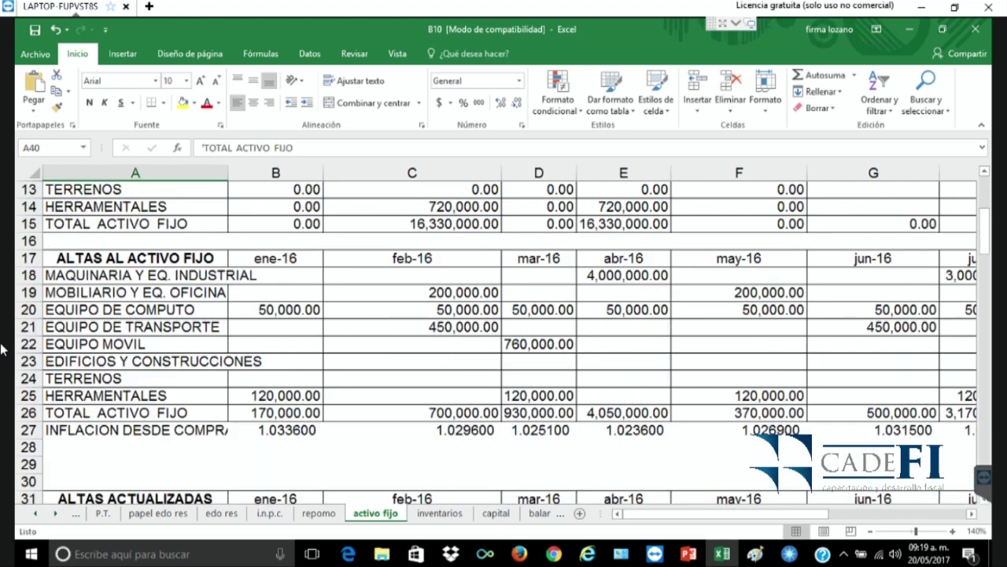
pyautogui.scroll(-4, 2, 348)
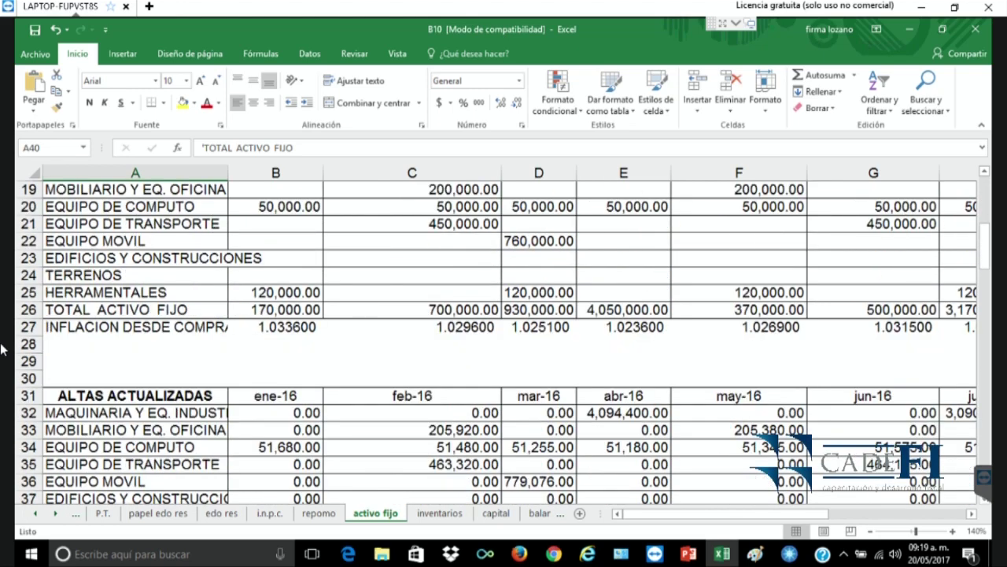
pyautogui.press('Right')
pyautogui.press('Right')
pyautogui.press('Right')
pyautogui.press('Right')
pyautogui.press('Right')
pyautogui.press('Right')
pyautogui.press('Right')
pyautogui.press('Right')
pyautogui.press('Right')
pyautogui.press('Right')
pyautogui.press('Right')
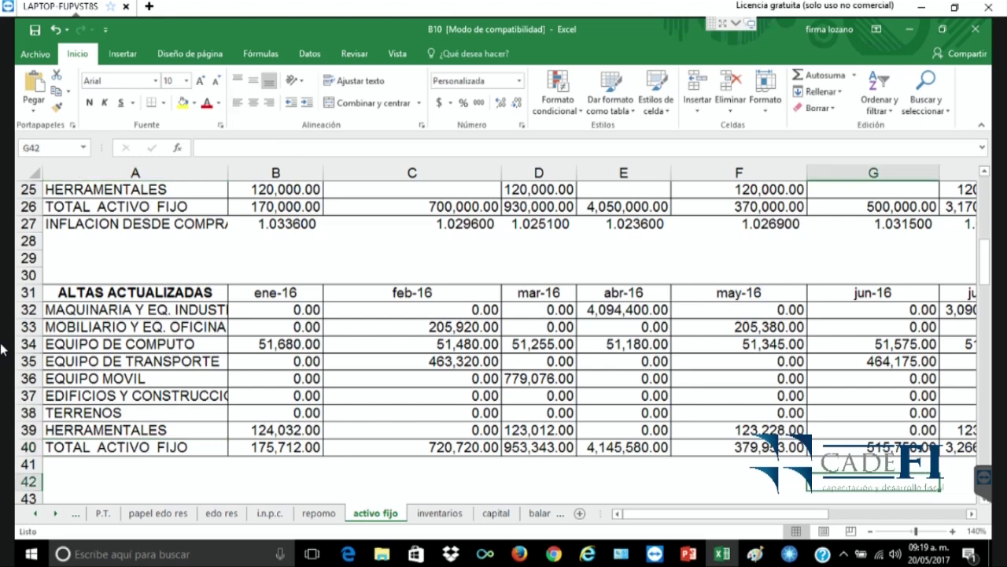
pyautogui.press('Down')
pyautogui.press('Down')
pyautogui.press('Right')
pyautogui.press('Right')
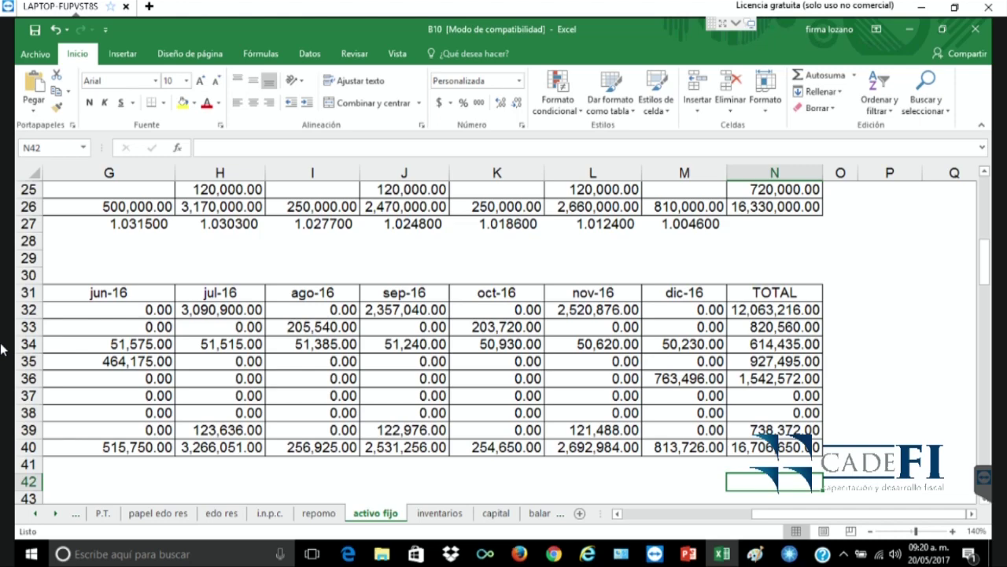
# Go to the DEPRECIACION DE ACTIVO FIJO table further down the sheet and review its historical and revalued value columns
pyautogui.press('Left')
pyautogui.press('Left')
pyautogui.press('Left')
pyautogui.press('Left')
pyautogui.press('Left')
pyautogui.press('Left')
pyautogui.press('Left')
pyautogui.press('Left')
pyautogui.press('Left')
pyautogui.press('Left')
pyautogui.press('Left')
pyautogui.press('Left')
pyautogui.press('Left')
pyautogui.press('Up')
pyautogui.press('Down')
pyautogui.press('Down')
pyautogui.press('Down')
pyautogui.press('Down')
pyautogui.press('Down')
pyautogui.press('Down')
pyautogui.press('Down')
pyautogui.press('Down')
pyautogui.press('Down')
pyautogui.press('Down')
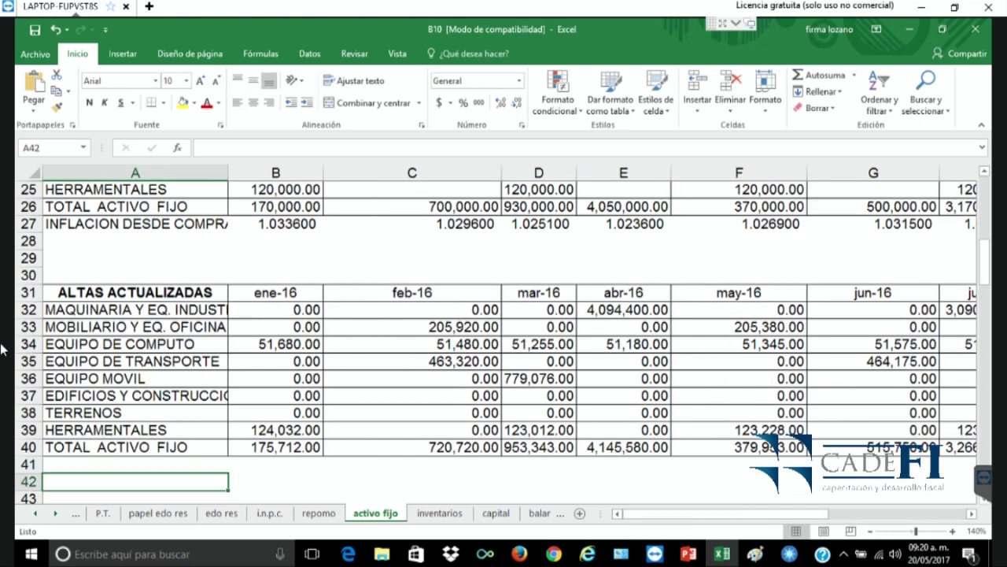
pyautogui.press('Down')
pyautogui.press('Down')
pyautogui.press('Down')
pyautogui.press('Down')
pyautogui.press('Down')
pyautogui.press('Down')
pyautogui.press('Down')
pyautogui.press('Down')
pyautogui.press('Down')
pyautogui.press('Down')
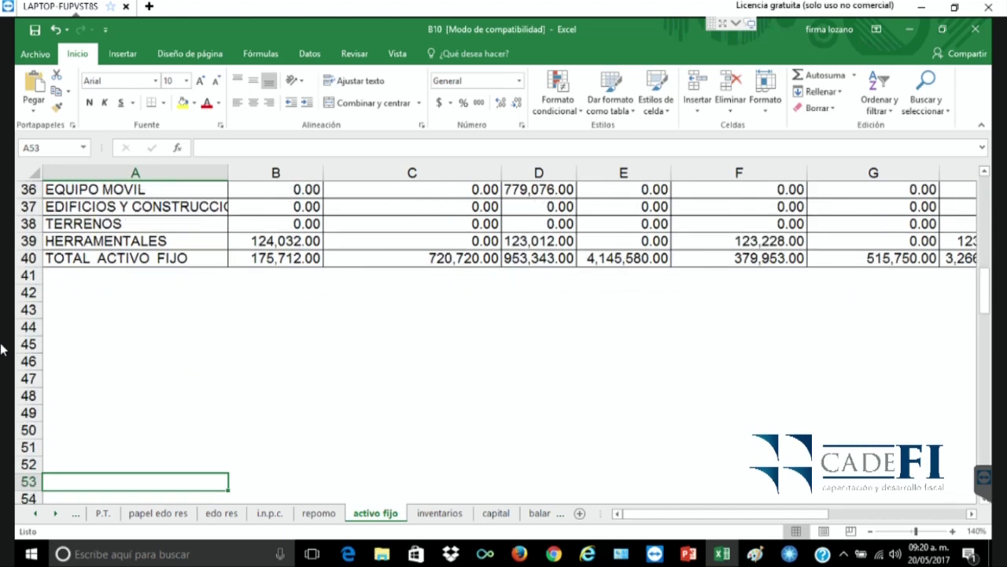
pyautogui.press('Down')
pyautogui.press('Down')
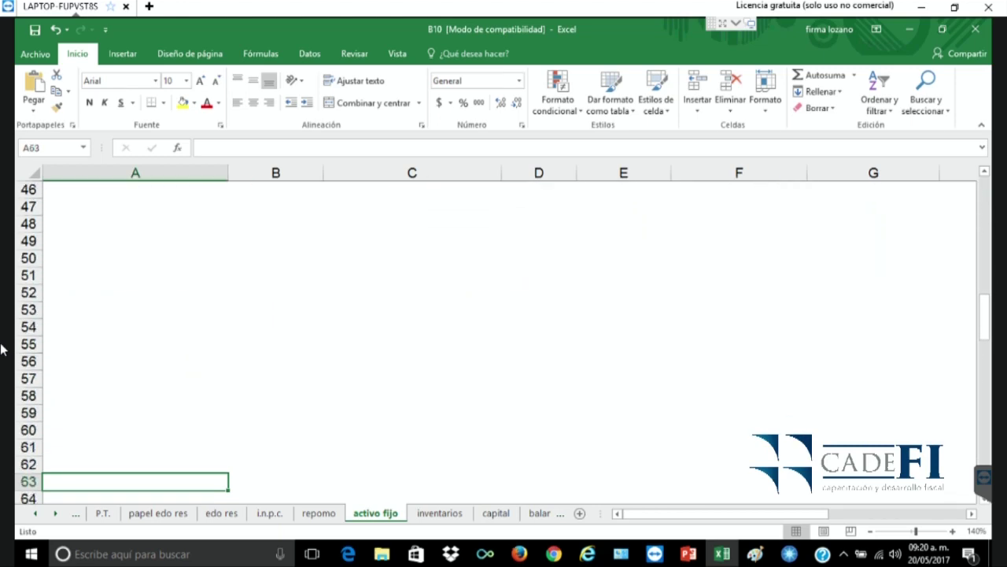
pyautogui.scroll(-9, 2, 348)
pyautogui.scroll(4, 2, 349)
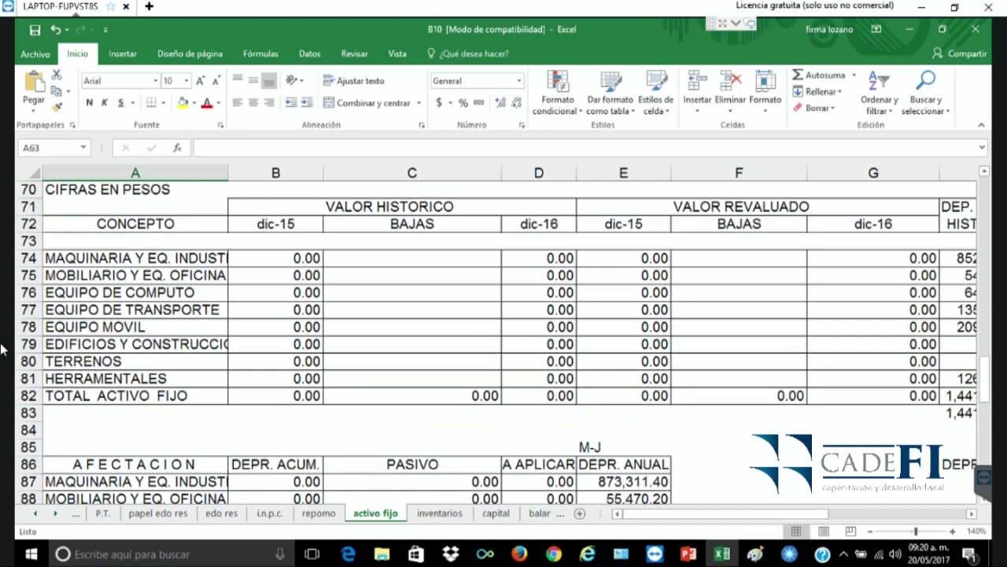
pyautogui.scroll(-2, 2, 349)
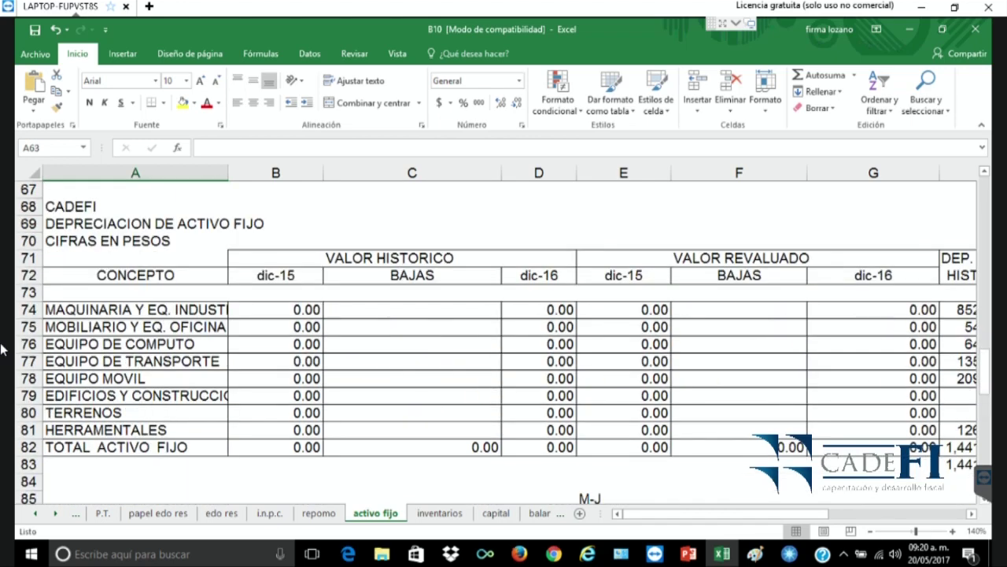
# Inspect the dic-15 historical value formula for MOBILIARIO Y EQ. OFICINA in cell B75
pyautogui.press('Right')
pyautogui.press('Down')
pyautogui.press('Down')
pyautogui.press('Down')
pyautogui.press('Down')
pyautogui.press('Down')
pyautogui.press('Down')
pyautogui.press('Down')
pyautogui.press('Down')
pyautogui.press('Down')
pyautogui.press('Down')
pyautogui.press('Down')
pyautogui.press('Down')
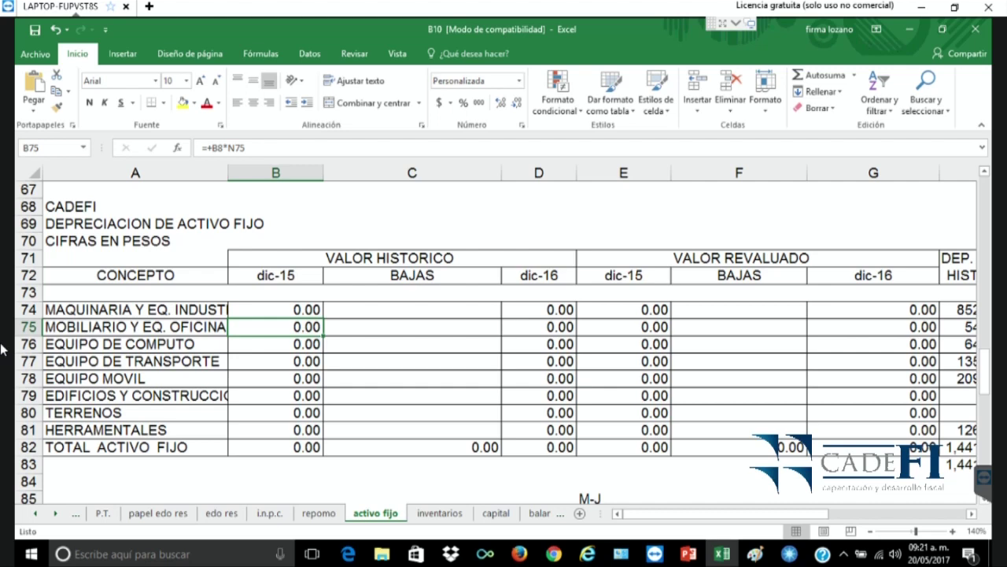
# Examine the machinery formulas in the DEPREC. HIST. DE ALTAS table from ene-16 in B99 across to the depreciation rate in O99
pyautogui.press('Down')
pyautogui.press('Down')
pyautogui.press('Down')
pyautogui.press('Down')
pyautogui.press('Down')
pyautogui.press('Down')
pyautogui.press('Down')
pyautogui.press('Down')
pyautogui.press('Down')
pyautogui.press('Down')
pyautogui.press('Down')
pyautogui.press('Down')
pyautogui.press('Down')
pyautogui.press('Down')
pyautogui.press('Down')
pyautogui.press('Down')
pyautogui.press('Down')
pyautogui.press('Down')
pyautogui.press('Down')
pyautogui.press('Down')
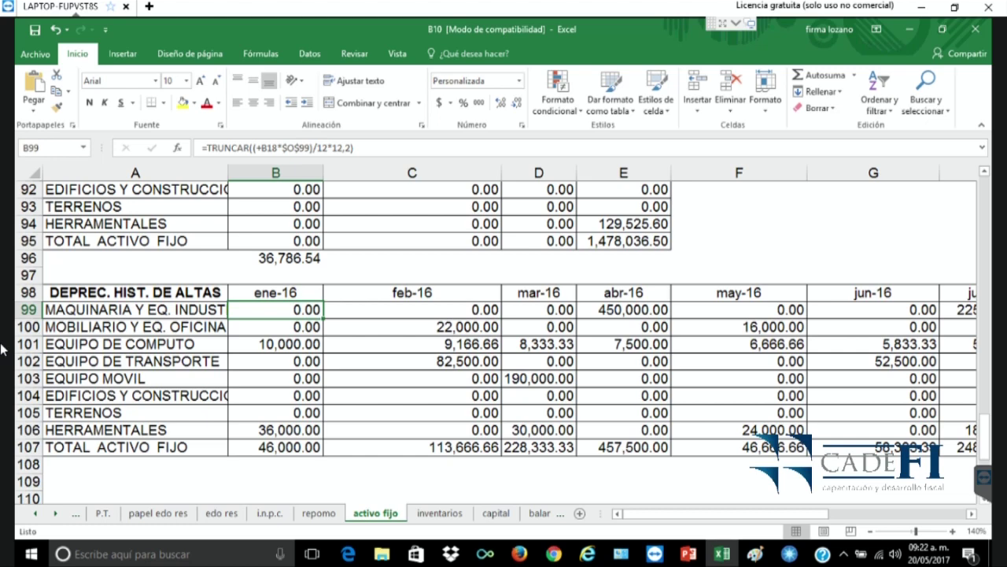
pyautogui.press('Right')
pyautogui.press('Right')
pyautogui.press('Right')
pyautogui.press('Right')
pyautogui.press('Right')
pyautogui.press('Right')
pyautogui.press('Right')
pyautogui.press('Right')
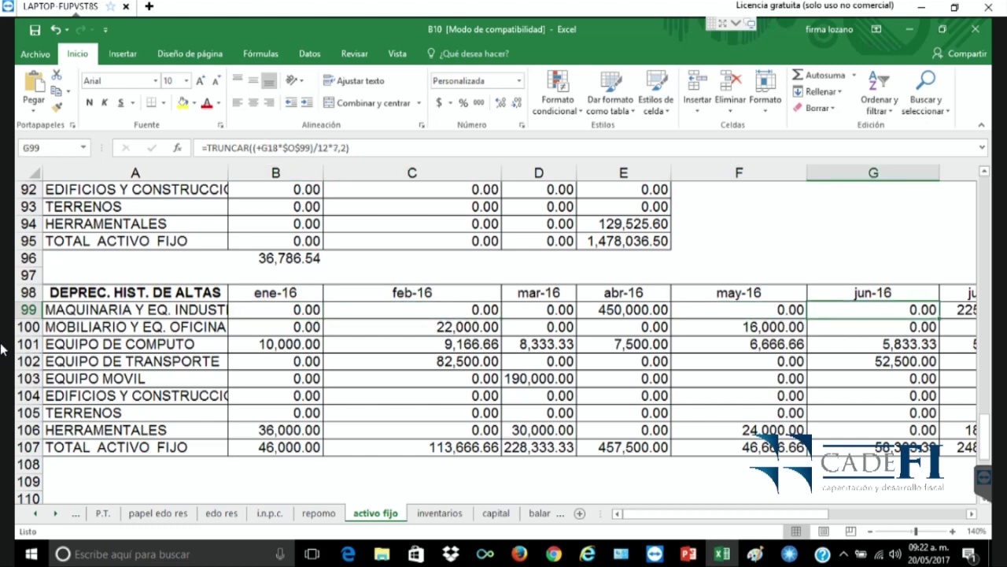
pyautogui.press('Right')
pyautogui.press('Right')
pyautogui.press('Right')
pyautogui.press('Right')
pyautogui.press('Right')
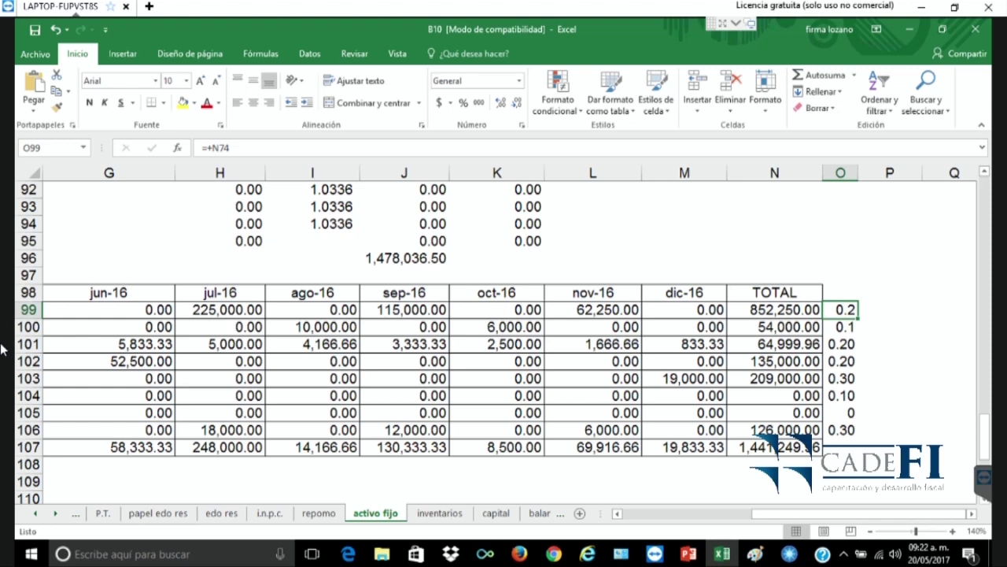
# Go back along row 99 from the depreciation rate to the ene-16 machinery depreciation formula in B99
pyautogui.press('Left')
pyautogui.press('Left')
pyautogui.press('Left')
pyautogui.press('Left')
pyautogui.press('Left')
pyautogui.press('Left')
pyautogui.press('Left')
pyautogui.press('Left')
pyautogui.press('Left')
pyautogui.press('Left')
pyautogui.press('Left')
pyautogui.press('Left')
pyautogui.press('Left')
pyautogui.press('Left')
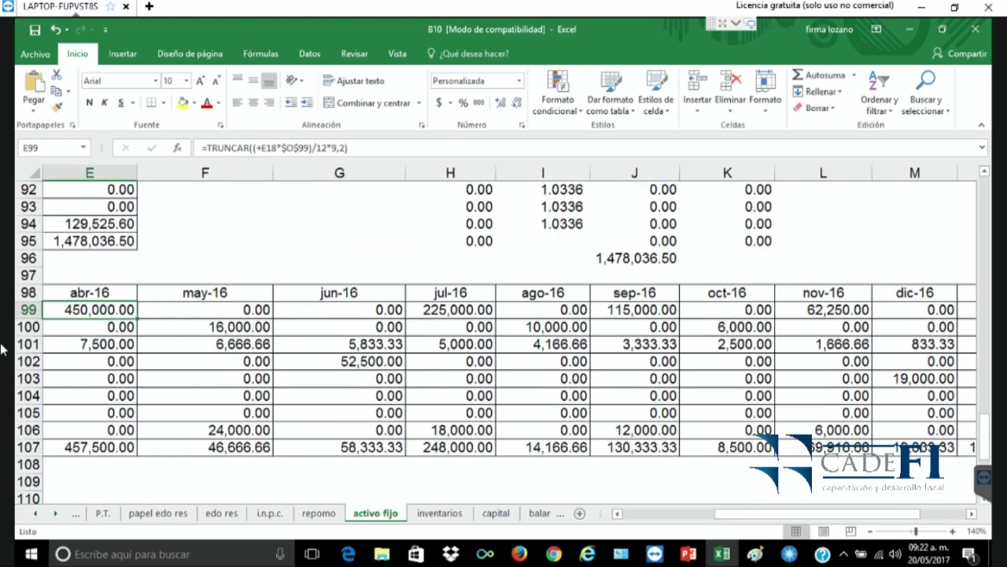
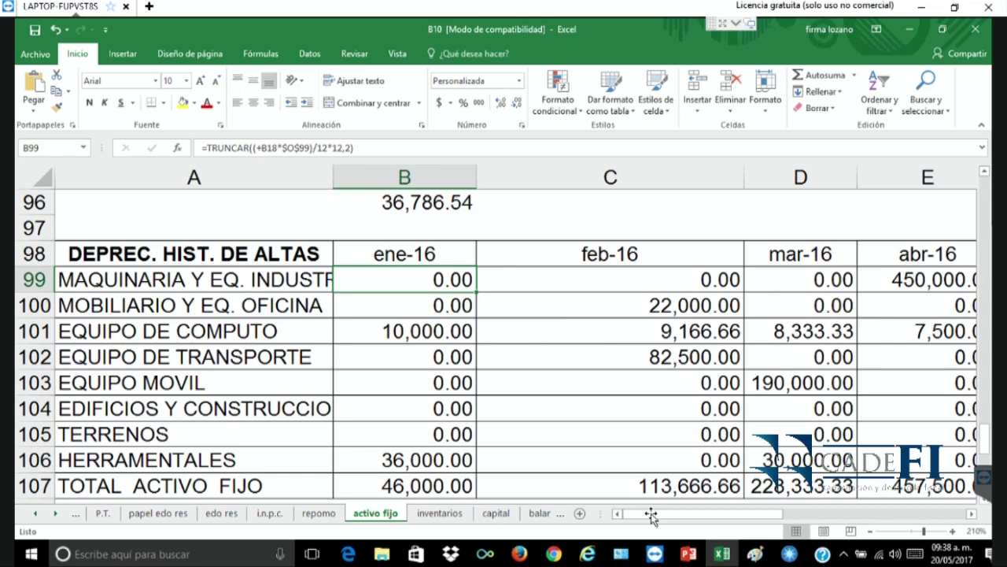
# Check the ene-16 entries of the ALTAS AL ACTIVO FIJO table, ending at the machinery cell B18
pyautogui.scroll(13, 651, 513)
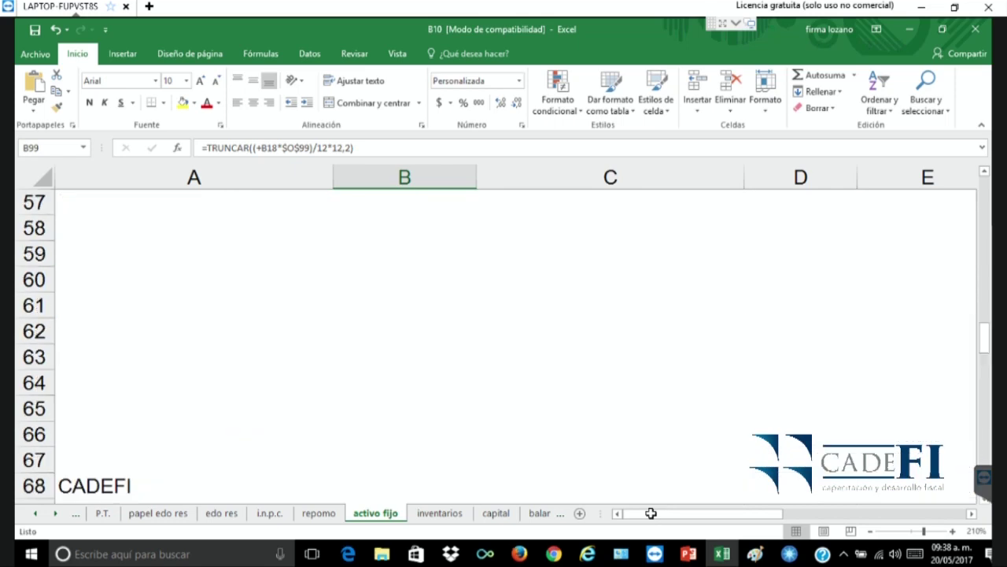
pyautogui.scroll(15, 651, 513)
pyautogui.scroll(-2, 651, 513)
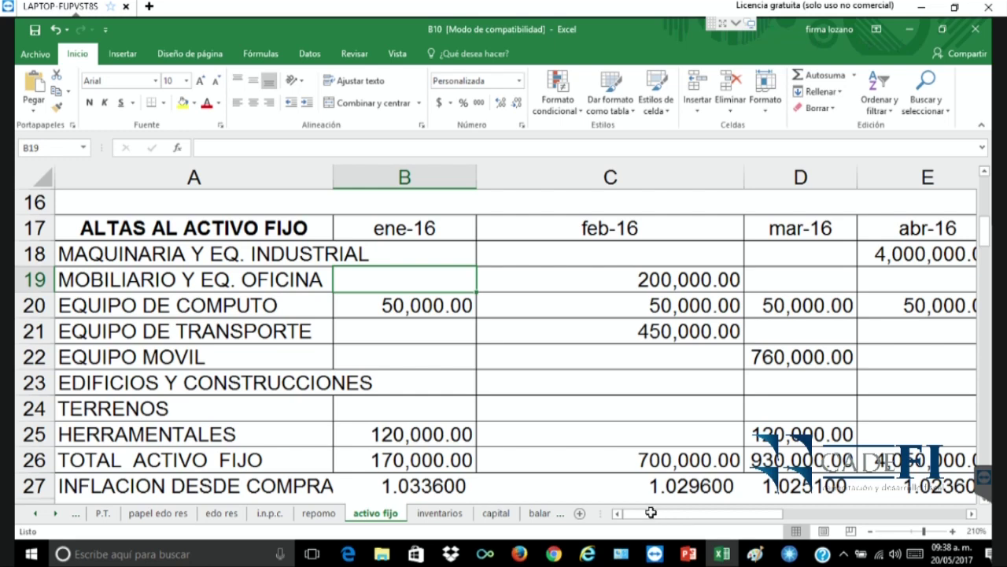
pyautogui.press('Down')
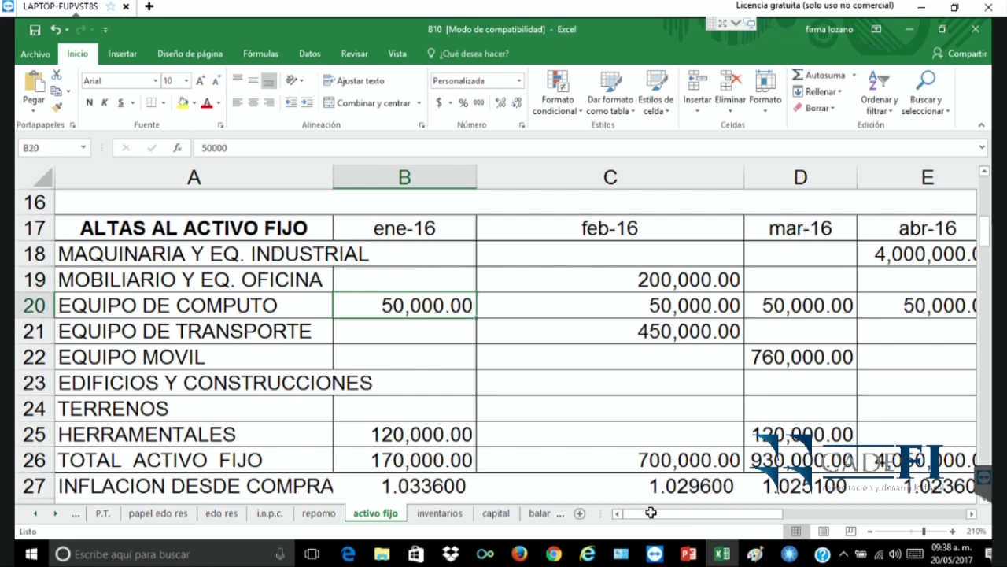
pyautogui.press('Up')
pyautogui.press('Up')
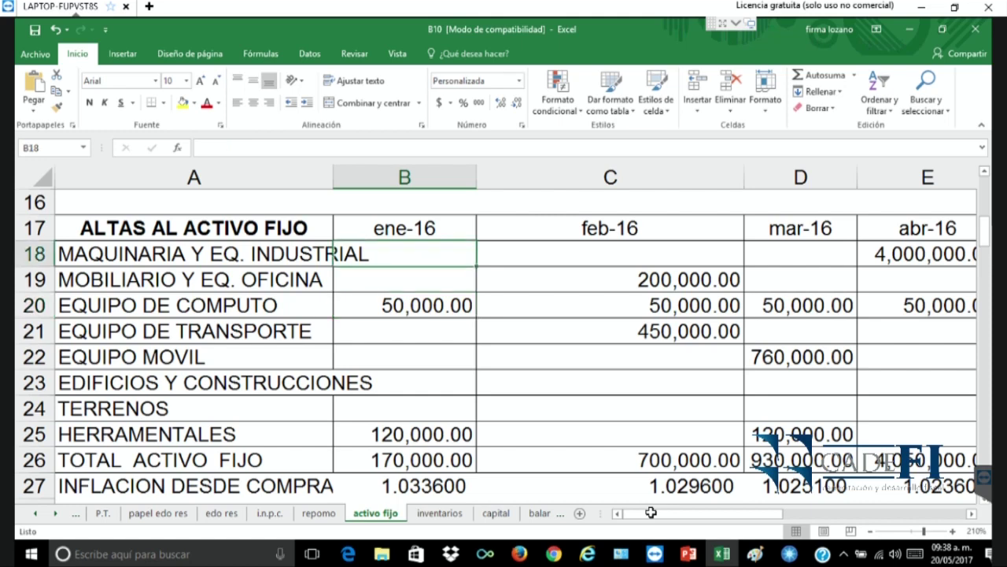
# Return to B99 in DEPREC. HIST. DE ALTAS and follow row 99 through each month to the rate in O99 and the total in N99
pyautogui.scroll(-16, 650, 513)
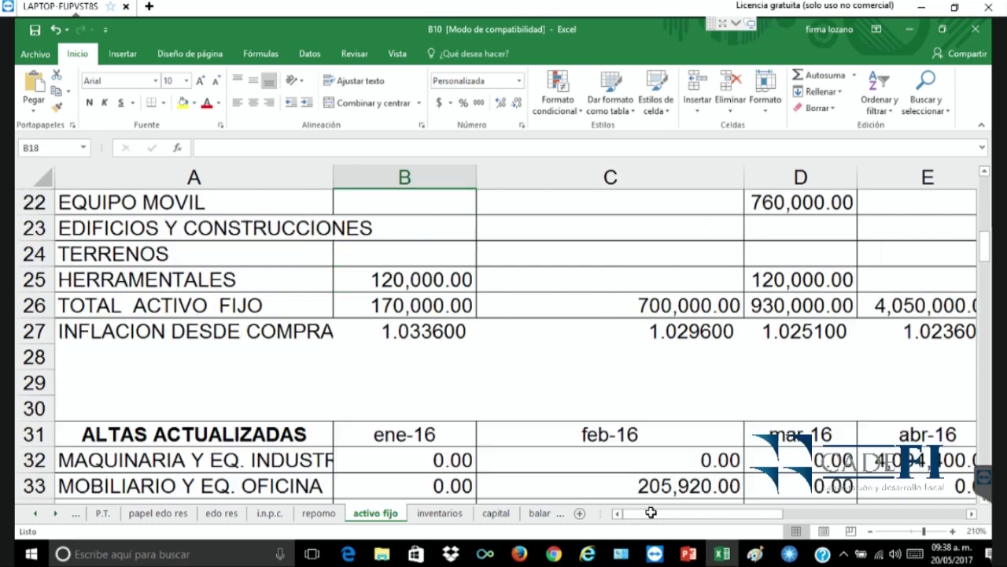
pyautogui.scroll(-11, 651, 513)
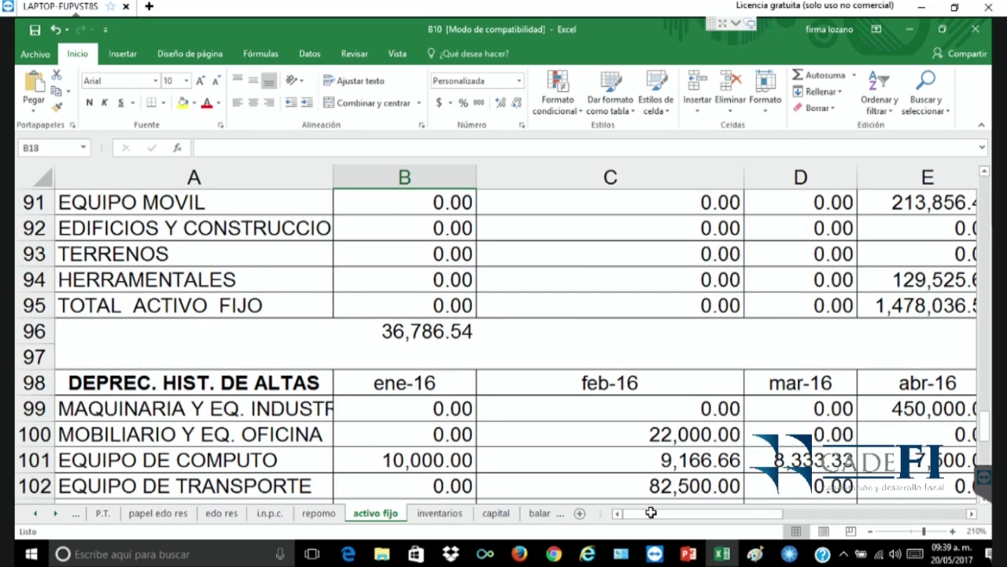
pyautogui.click(404, 254)
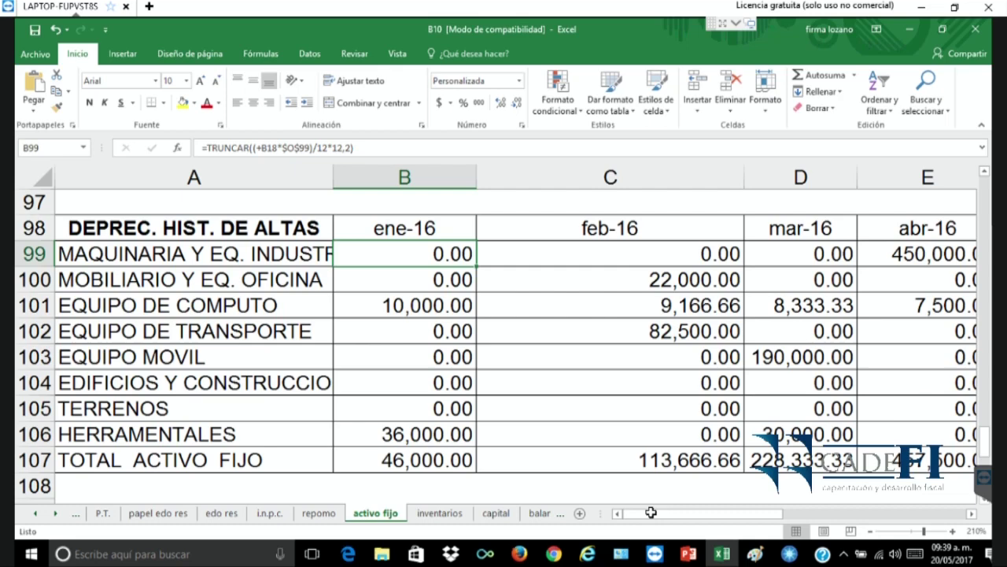
pyautogui.press('Right')
pyautogui.press('Right')
pyautogui.press('Right')
pyautogui.press('Right')
pyautogui.press('Right')
pyautogui.press('Right')
pyautogui.press('Right')
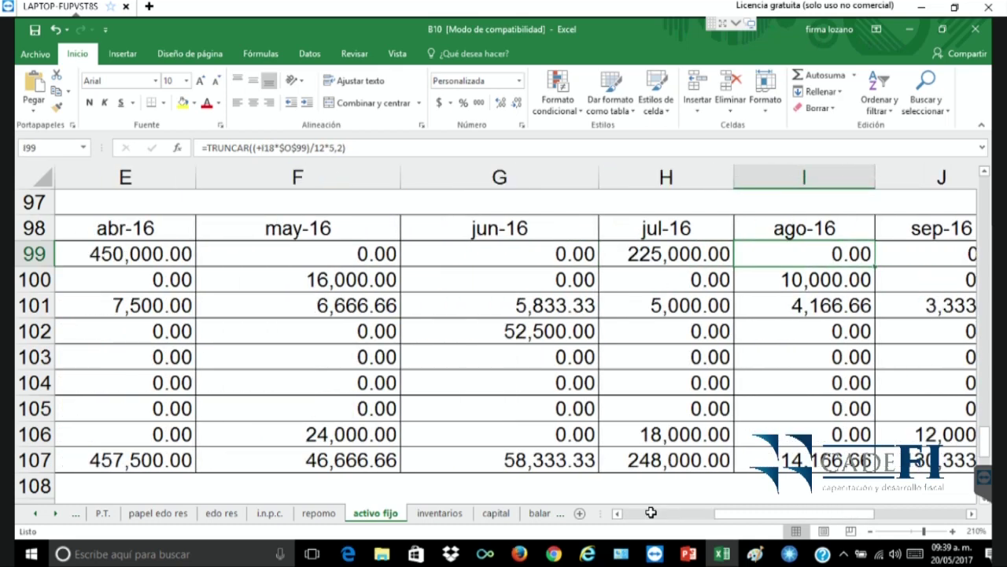
pyautogui.press('Right')
pyautogui.press('Right')
pyautogui.press('Right')
pyautogui.press('Right')
pyautogui.press('Right')
pyautogui.press('Right')
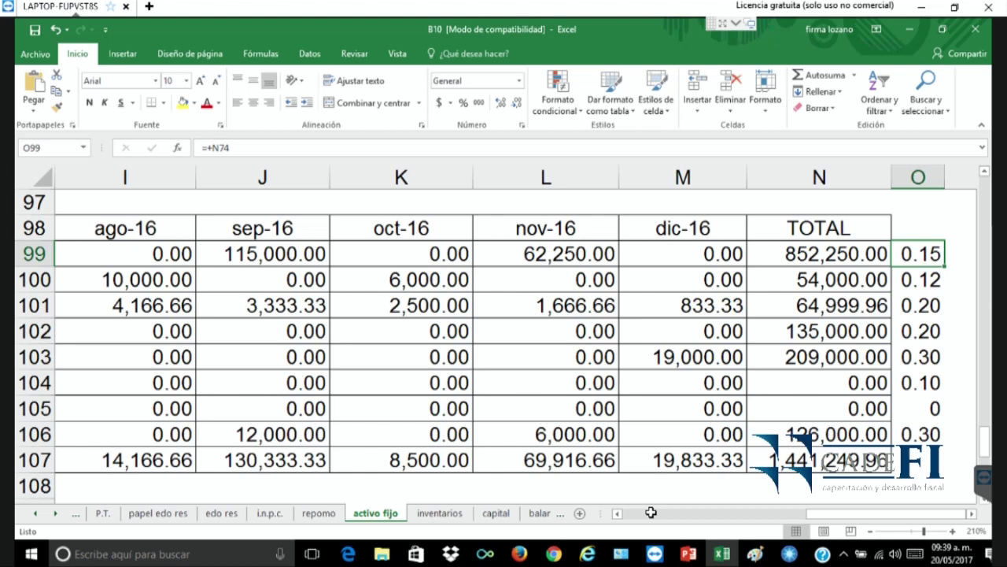
pyautogui.press('Left')
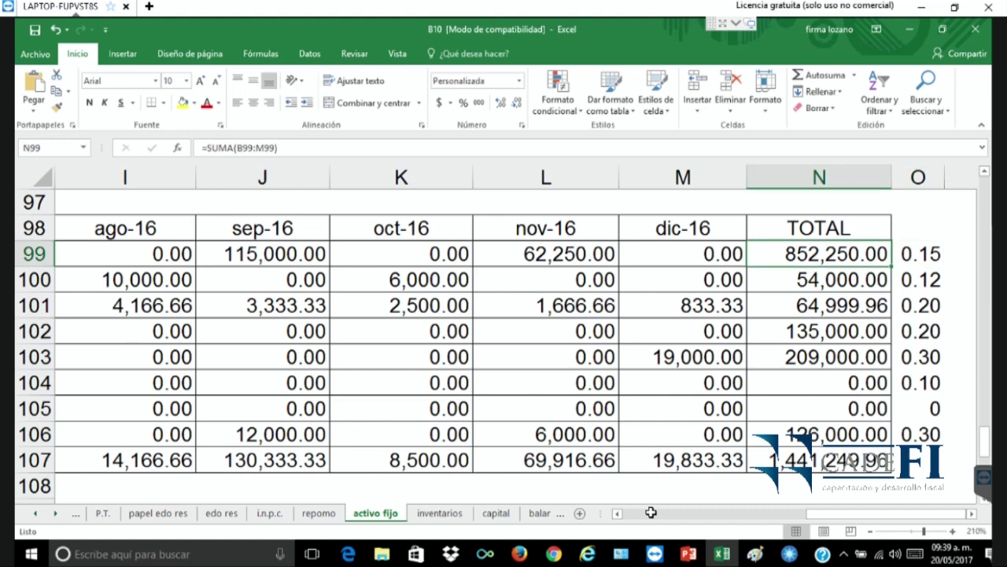
# Check row 99 of DEPREC. HIST. DE ALTAS from the total in N99 back to ago-16 and forward to the rate in O99
pyautogui.press('Left')
pyautogui.press('Left')
pyautogui.press('Left')
pyautogui.press('Left')
pyautogui.press('Left')
pyautogui.press('Right')
pyautogui.press('Right')
pyautogui.press('Right')
pyautogui.press('Right')
pyautogui.press('Right')
pyautogui.press('Right')
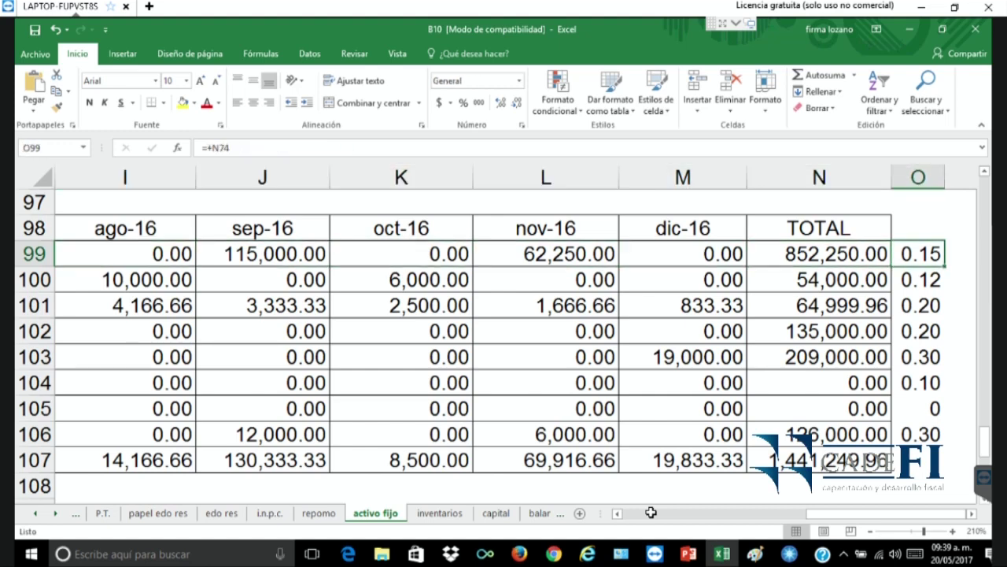
# Follow row 99 back from the depreciation rate in O99 to the MAQUINARIA Y EQ. INDUSTRIAL label in A99
pyautogui.press('Left')
pyautogui.press('Left')
pyautogui.press('Left')
pyautogui.press('Left')
pyautogui.press('Left')
pyautogui.press('Left')
pyautogui.press('Left')
pyautogui.press('Left')
pyautogui.press('Left')
pyautogui.press('Left')
pyautogui.press('Left')
pyautogui.press('Left')
pyautogui.press('Left')
pyautogui.press('Left')
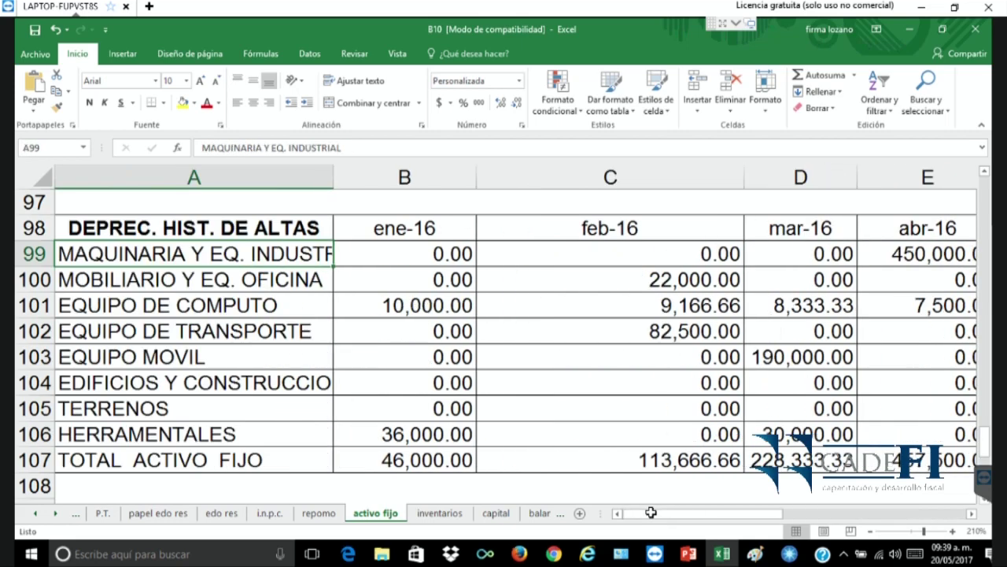
# Look over the DEPREC. REVALUADA table starting at row 113, ending back at the ene-16 machinery cell B99
pyautogui.scroll(-3, 651, 511)
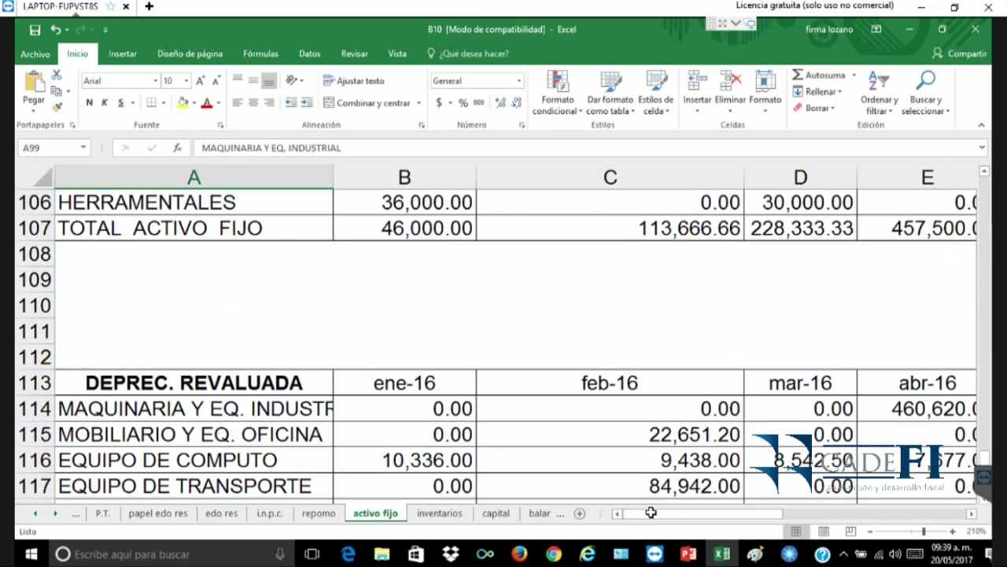
pyautogui.scroll(-1, 651, 513)
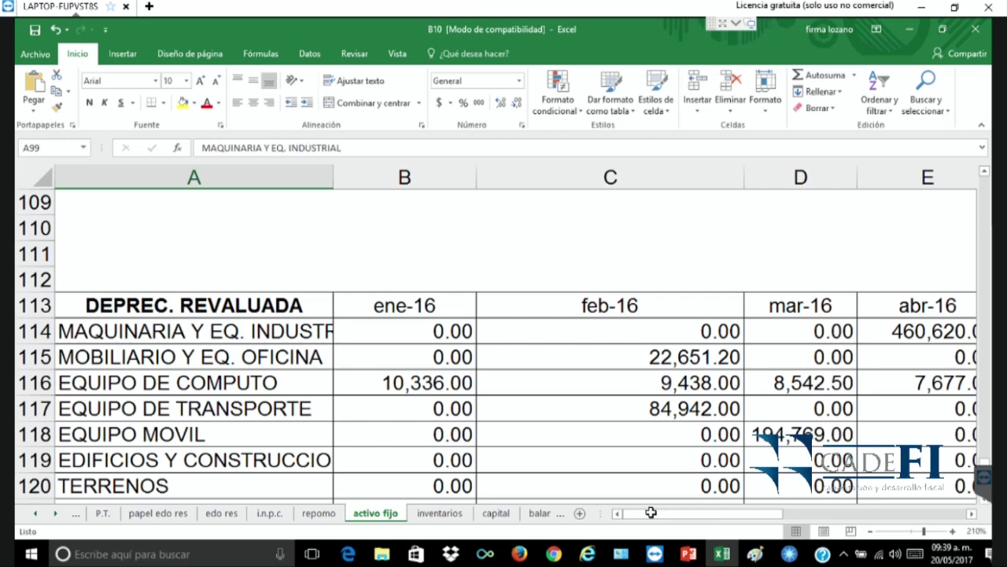
pyautogui.scroll(5, 651, 512)
pyautogui.press('Right')
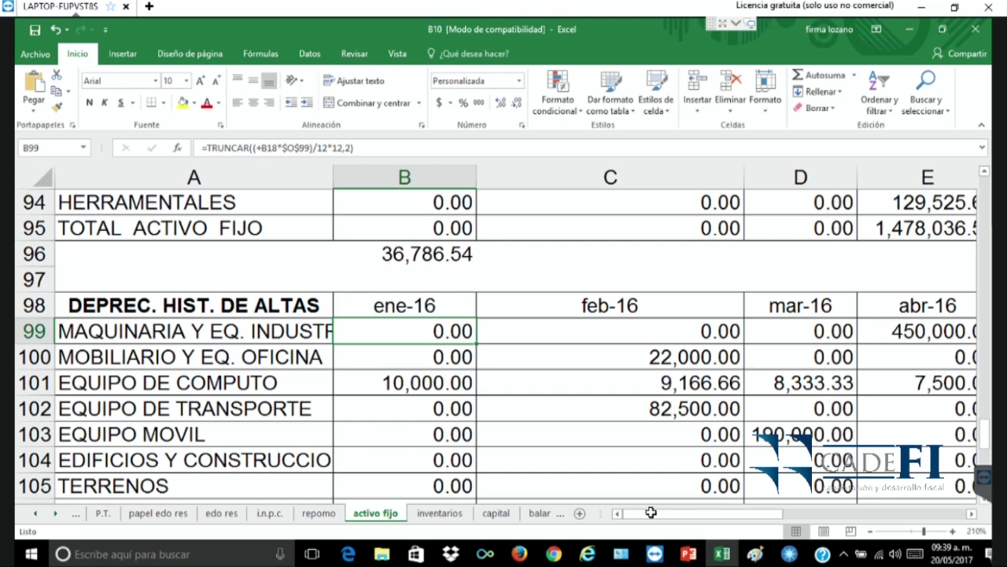
pyautogui.press('F3')
pyautogui.press('Escape')
pyautogui.press('BackSpace')
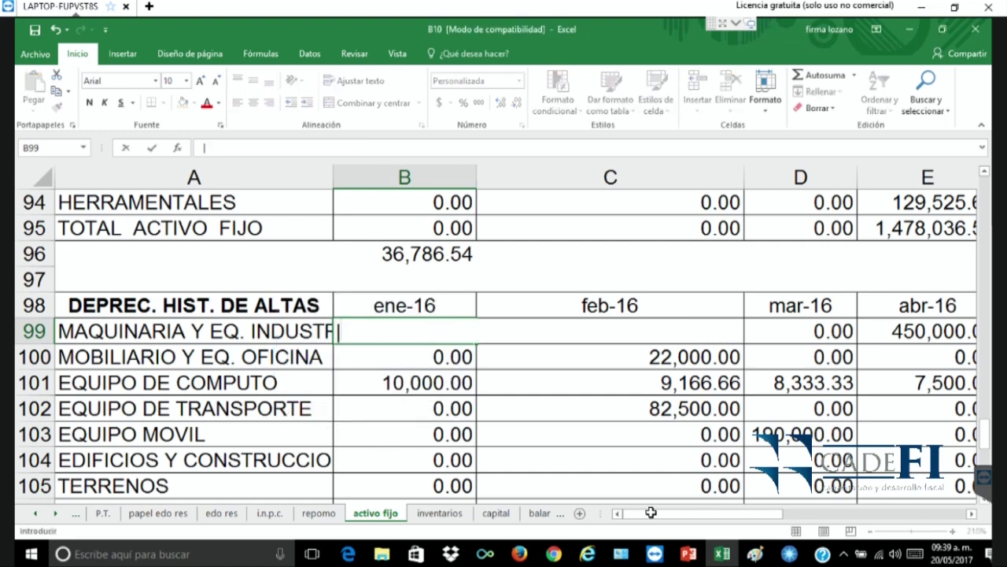
pyautogui.press('Escape')
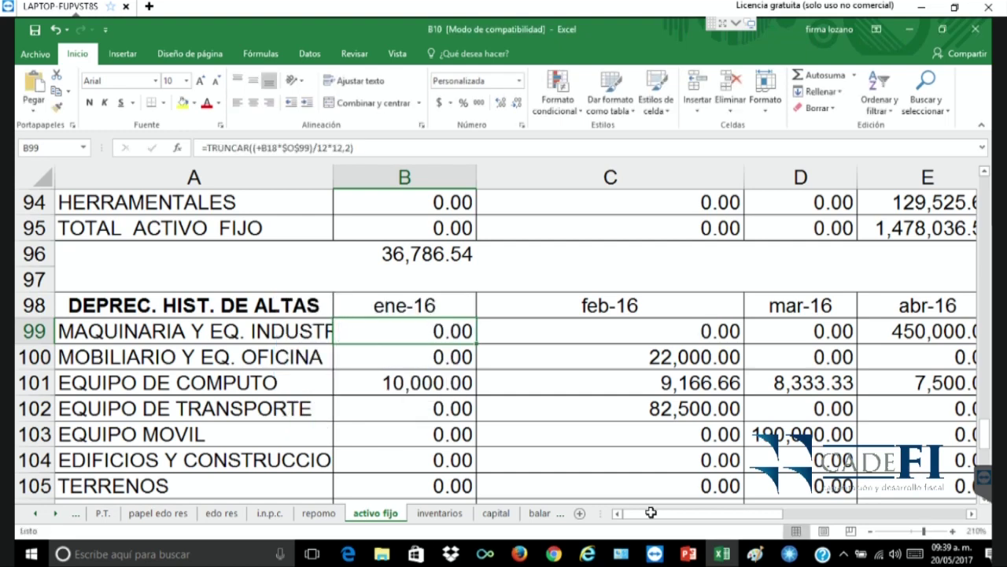
# Examine the TRUNCAR formula in B99 in edit mode with its B18 and $O$99 references, enlarging the sheet to 260%
pyautogui.press('F2')
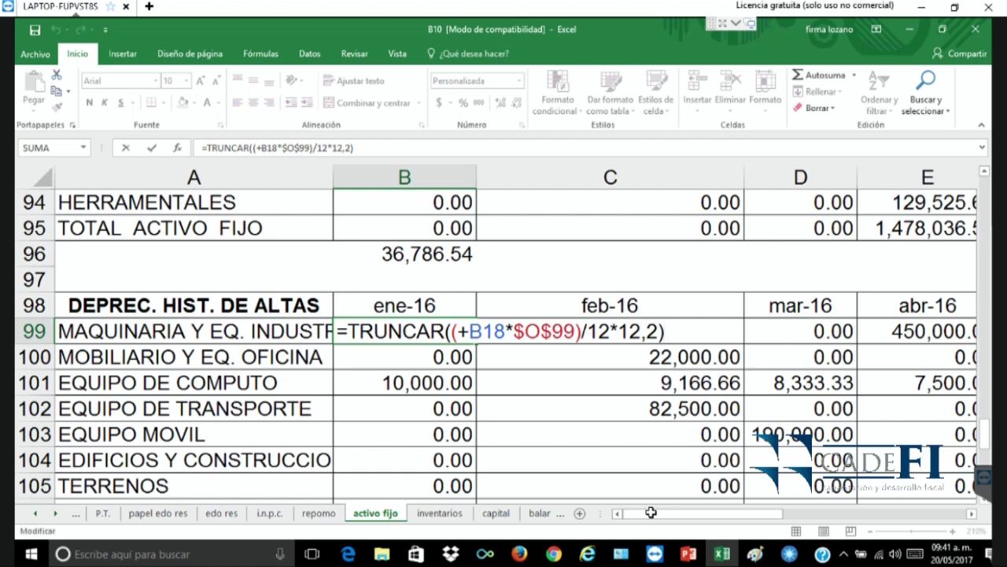
pyautogui.hotkey('ctrl', 'Return')
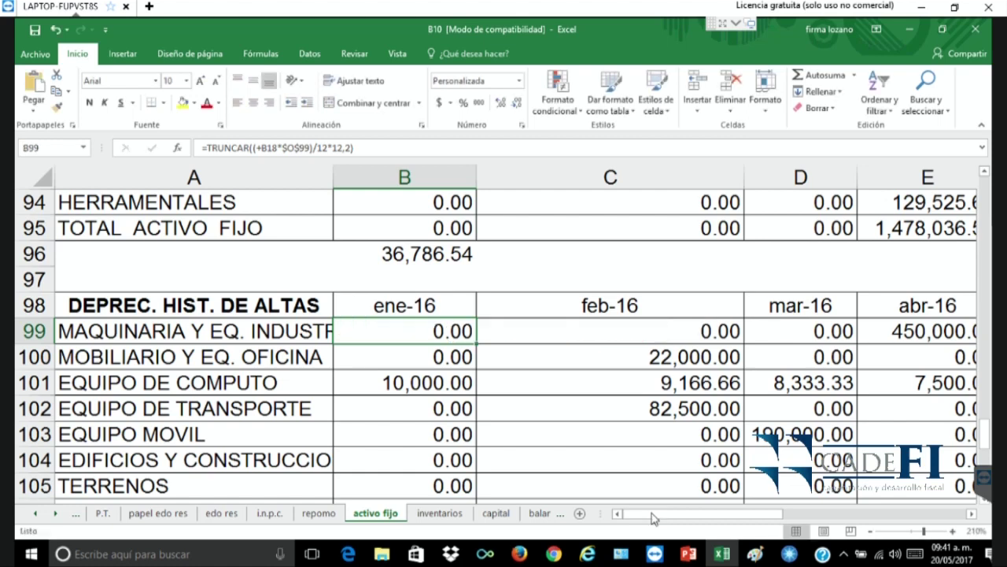
pyautogui.scroll(1, 652, 517)
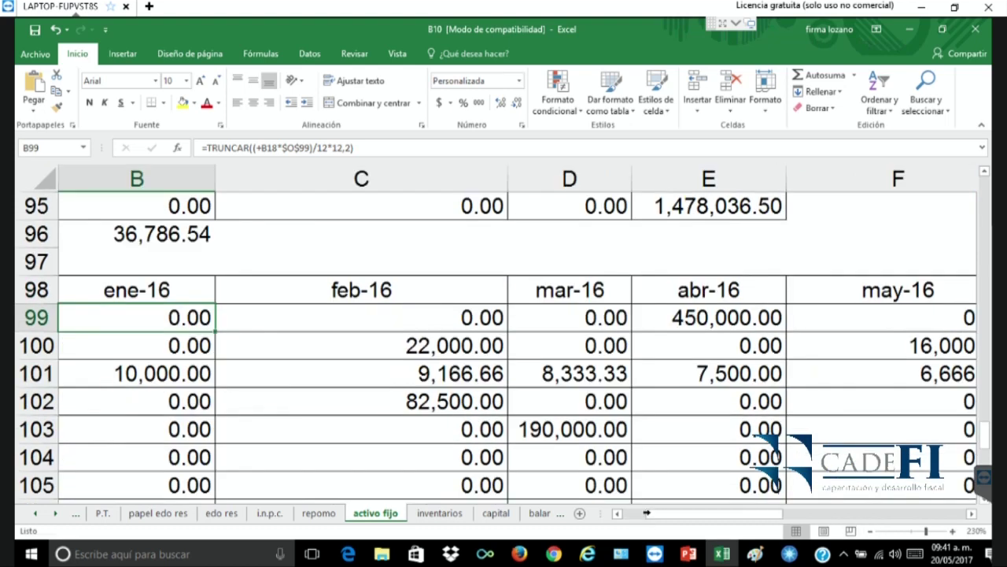
pyautogui.press('F2')
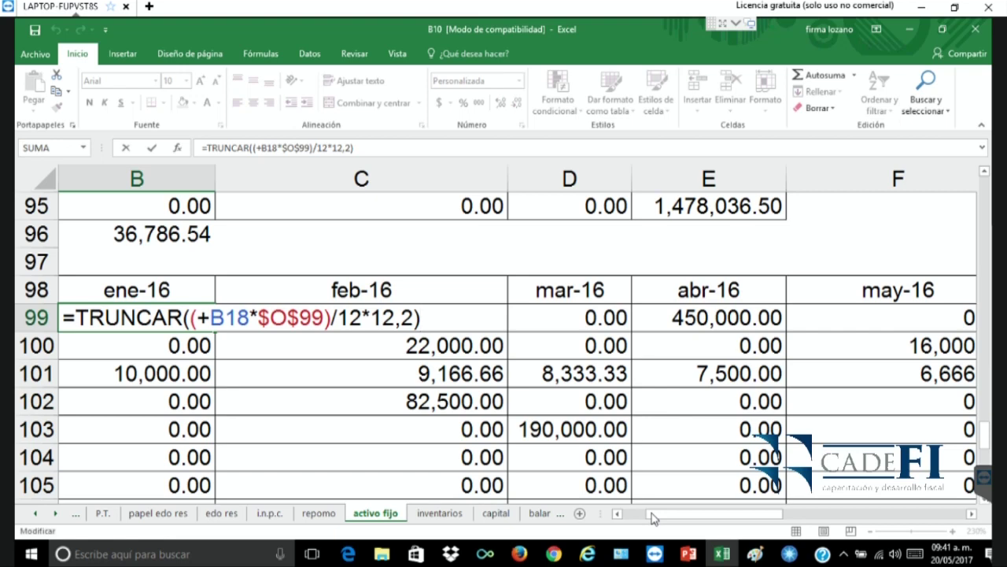
pyautogui.hotkey('ctrl', 'Return')
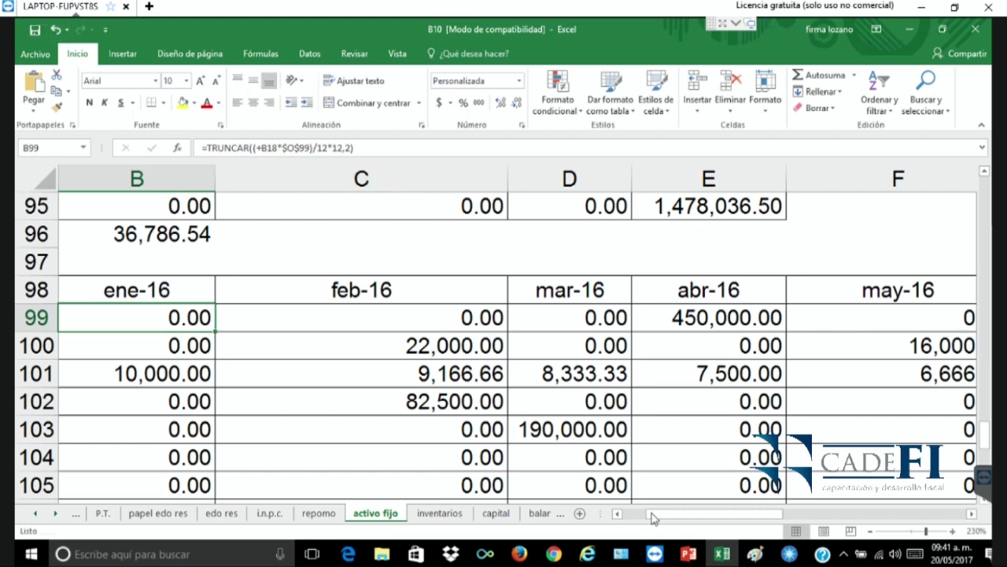
pyautogui.keyDown('ctrl'); pyautogui.scroll(2, 652, 517); pyautogui.keyUp('ctrl')
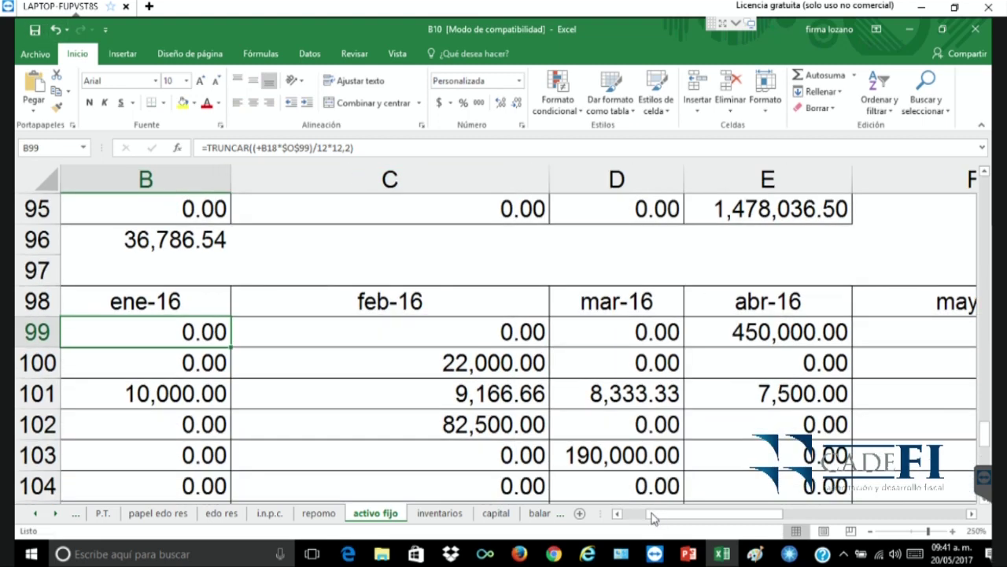
pyautogui.keyDown('ctrl'); pyautogui.scroll(1, 652, 517); pyautogui.keyUp('ctrl')
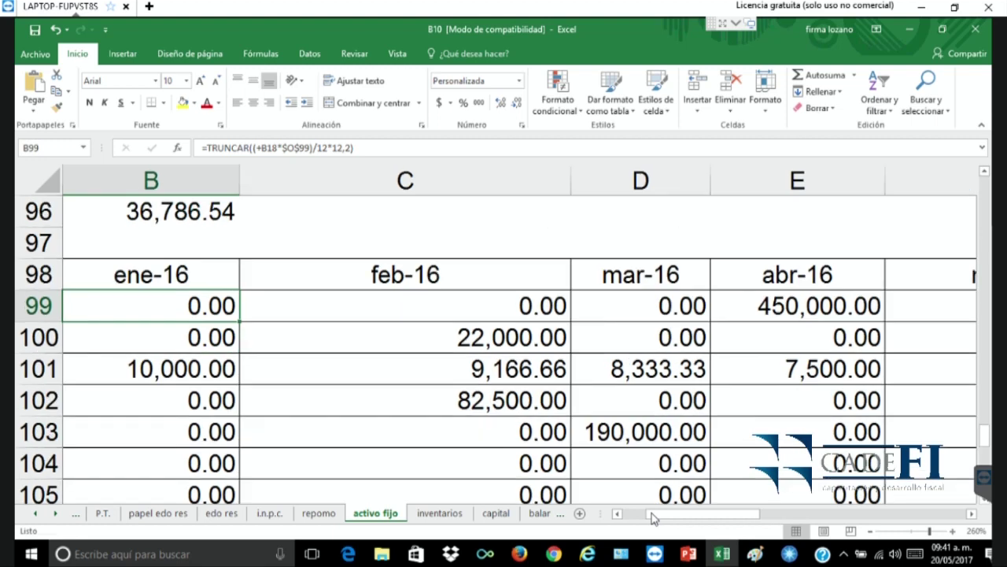
pyautogui.press('F2')
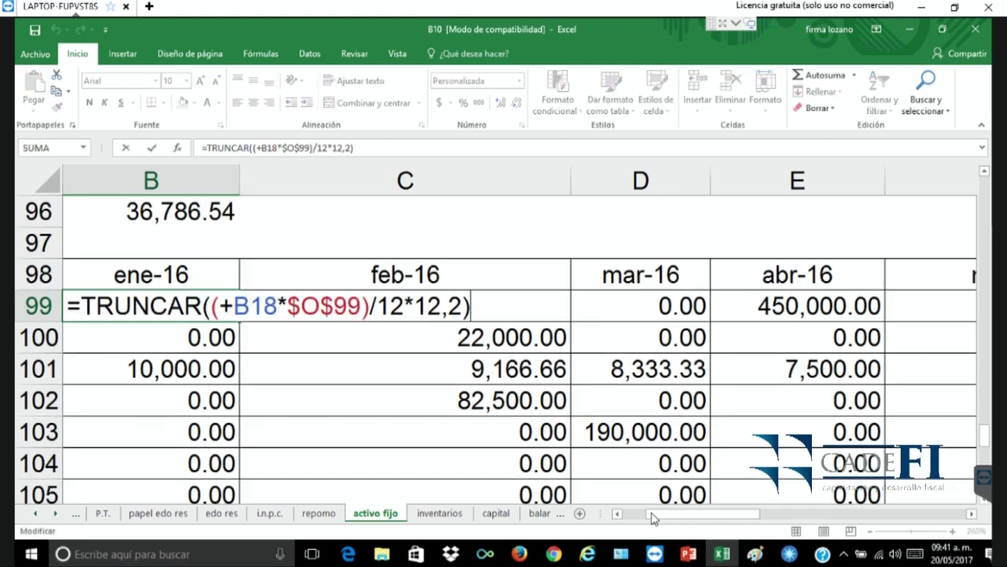